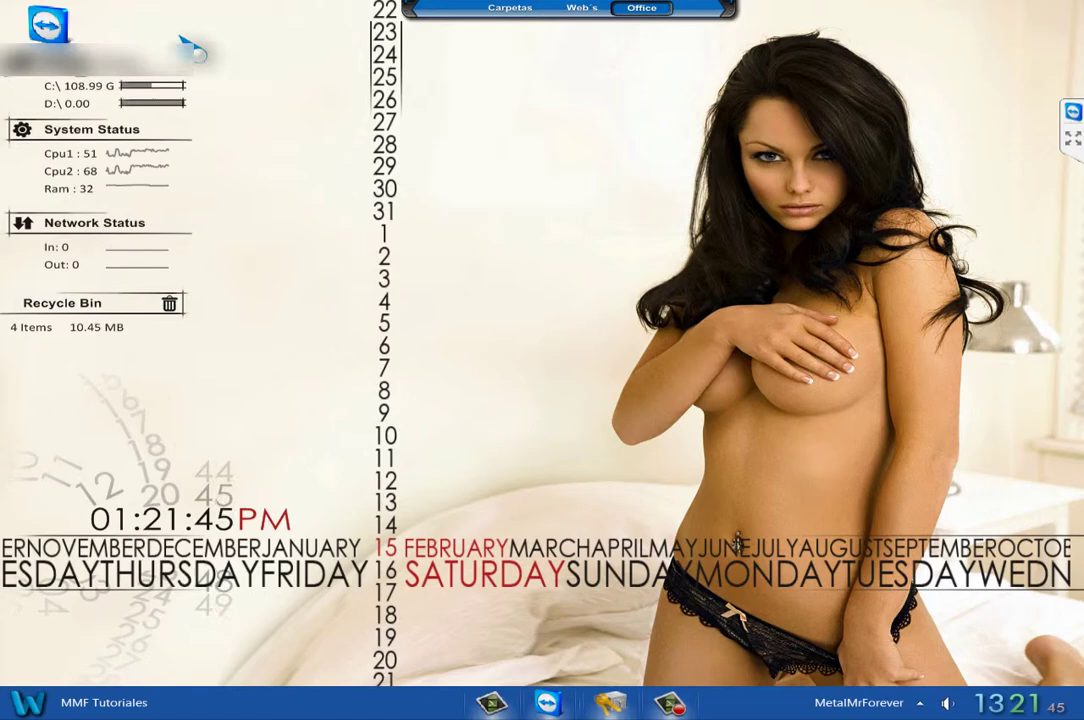
Play the recorded TeamViewer session file from the desktop, stopping the playback and closing the player
drag(48, 24, 524, 276)
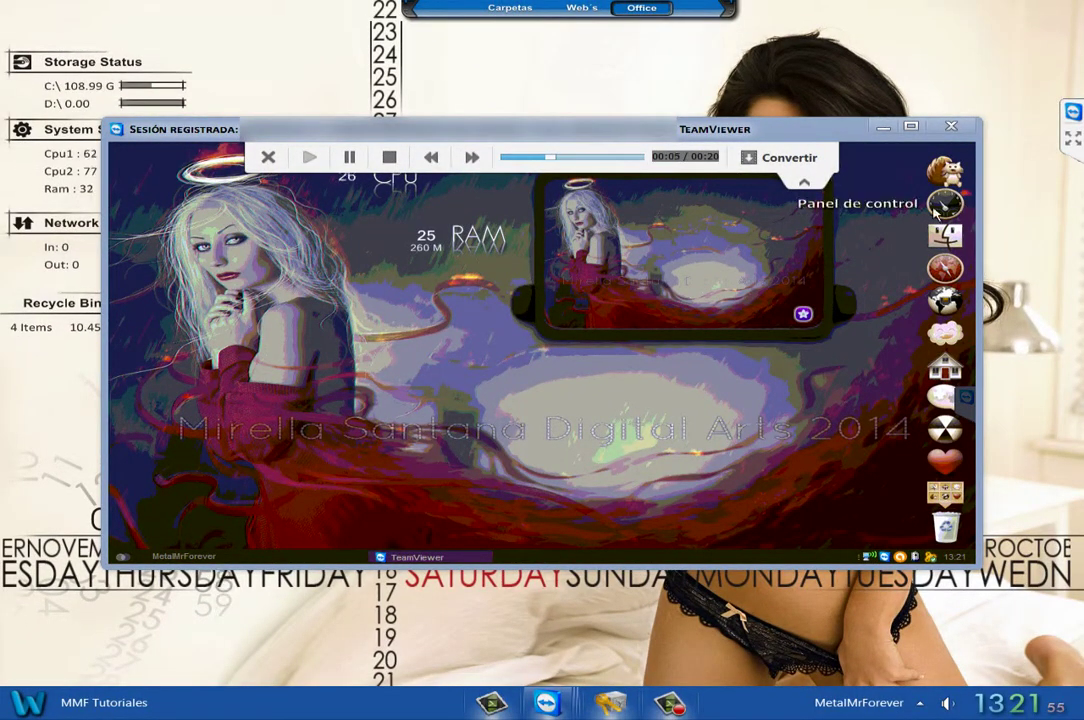
click(391, 166)
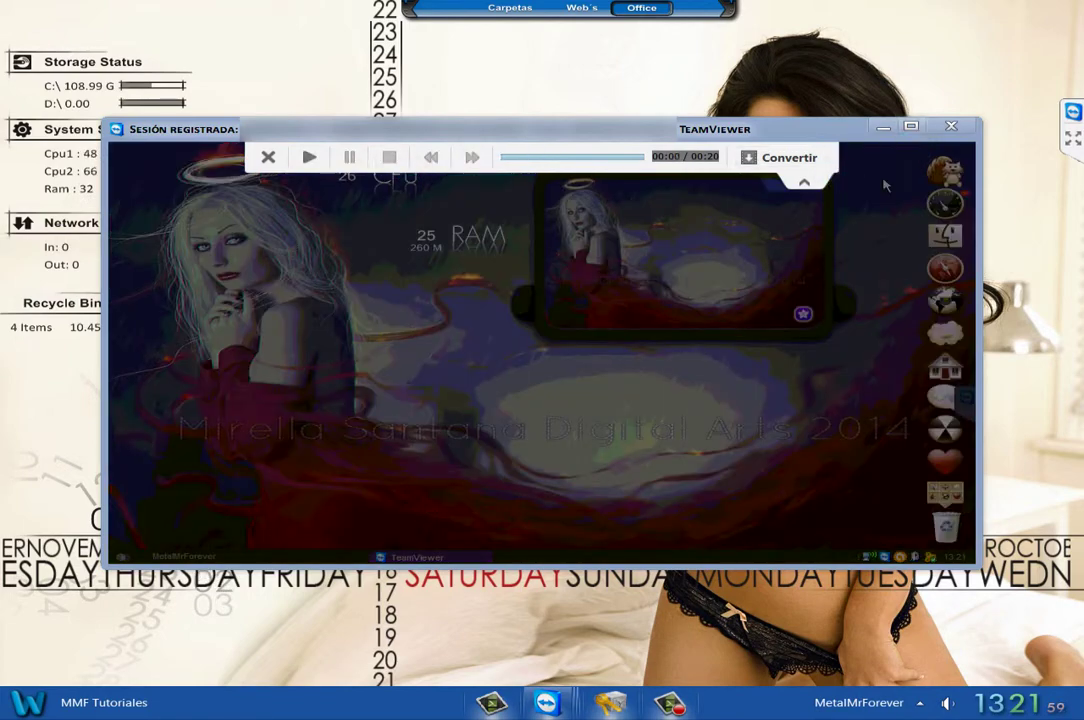
click(951, 127)
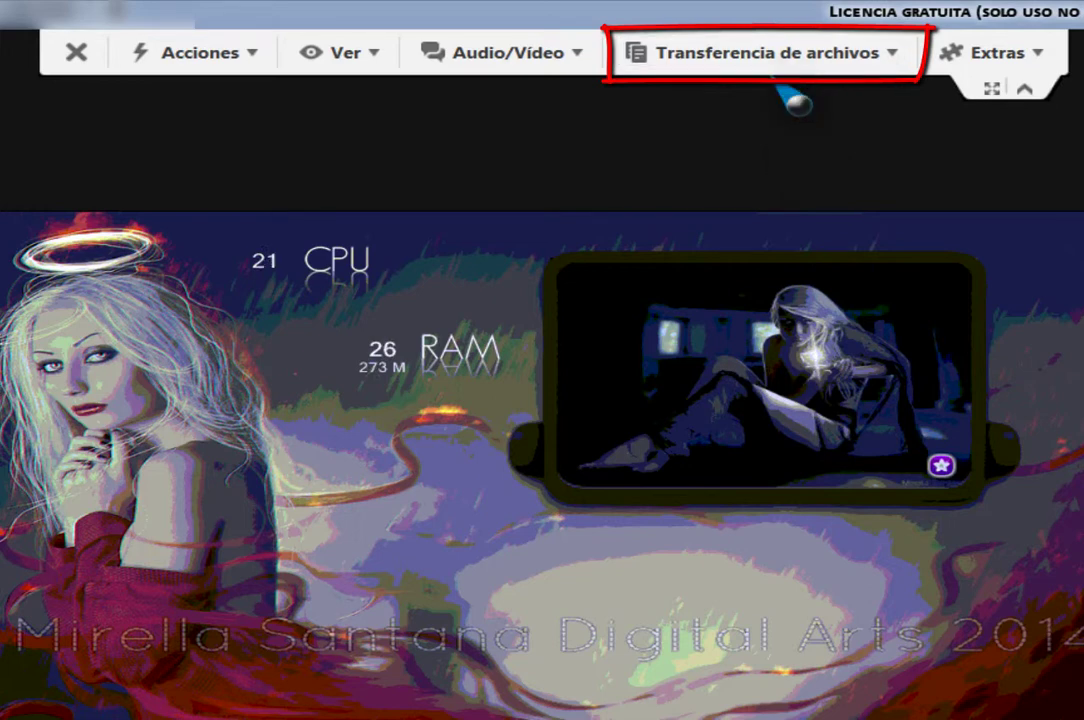
Open the file transfer for the remote computer and send the TVS session recording from local Desktop 2 to the remote Descargas folder
click(892, 58)
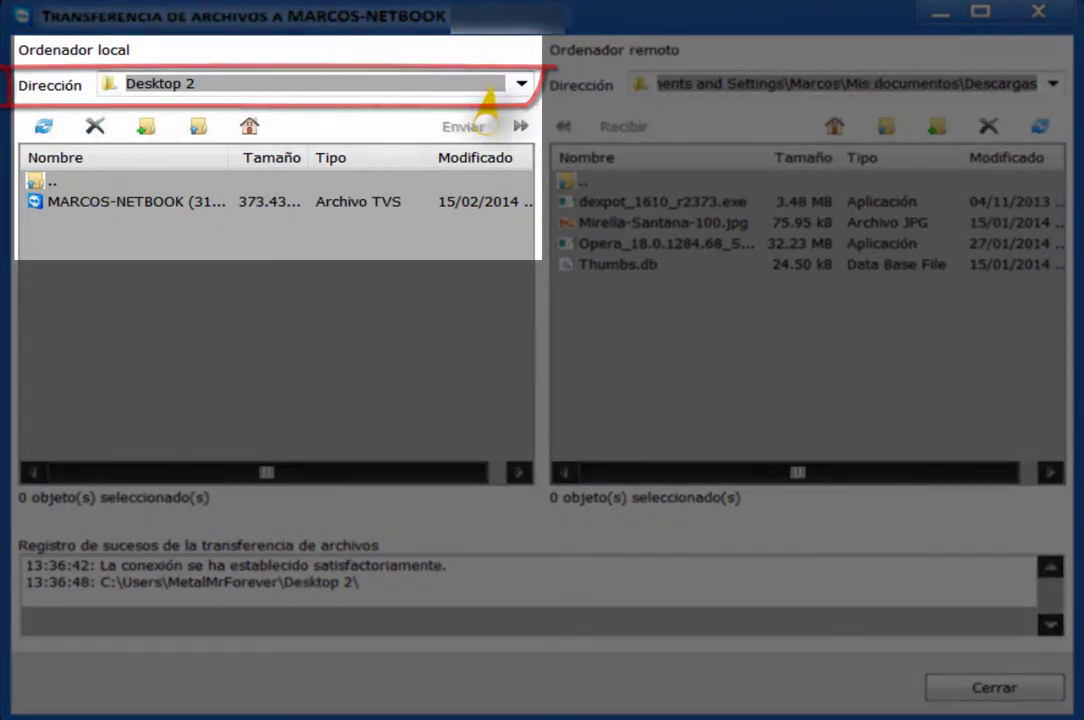
click(521, 84)
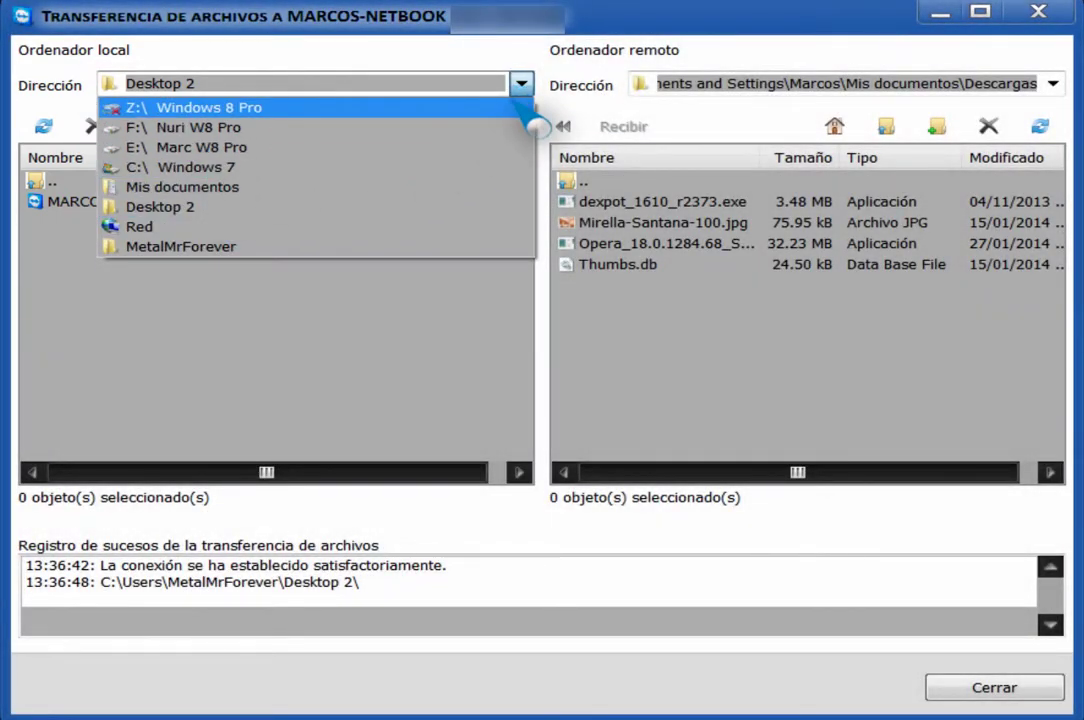
click(521, 85)
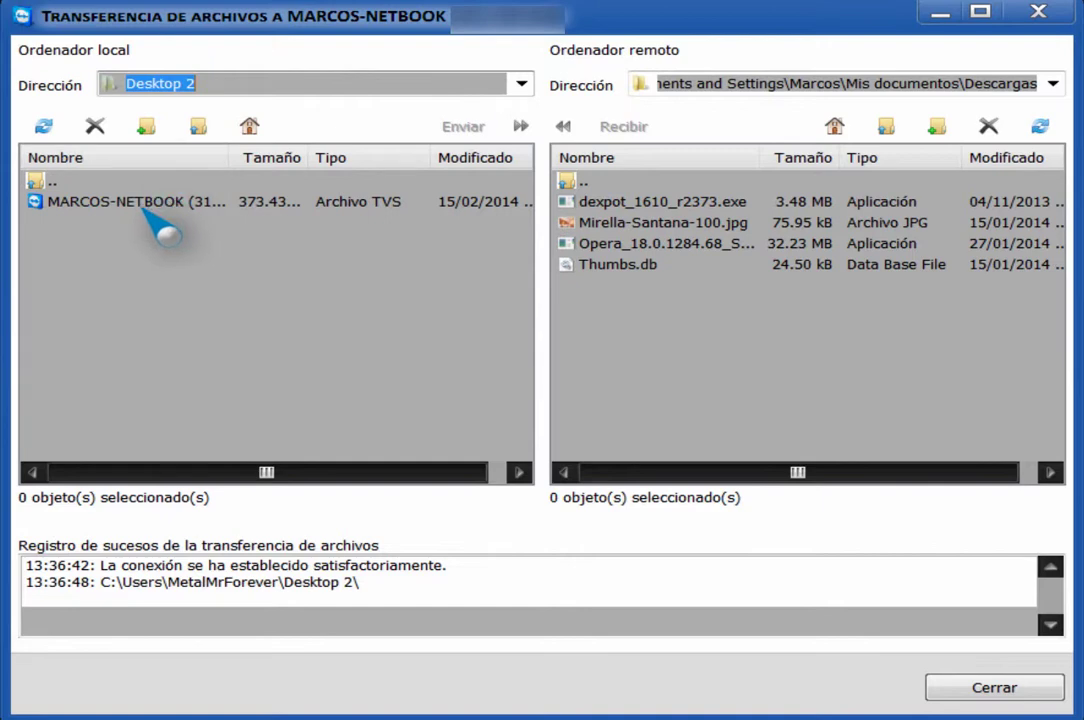
click(133, 202)
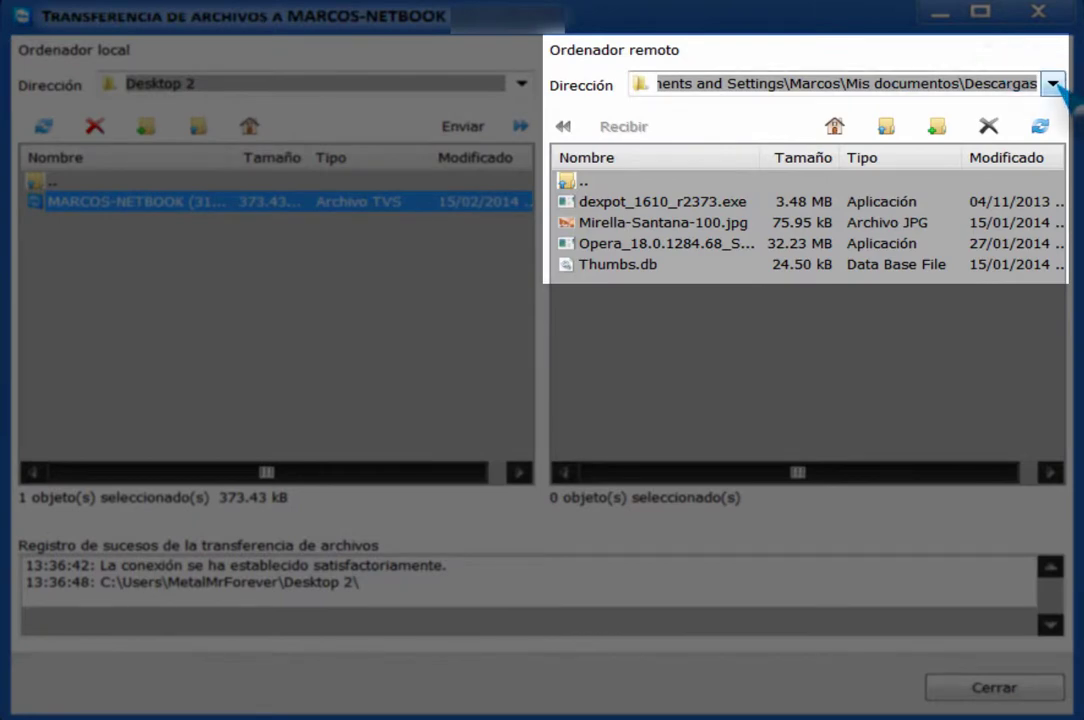
click(1055, 86)
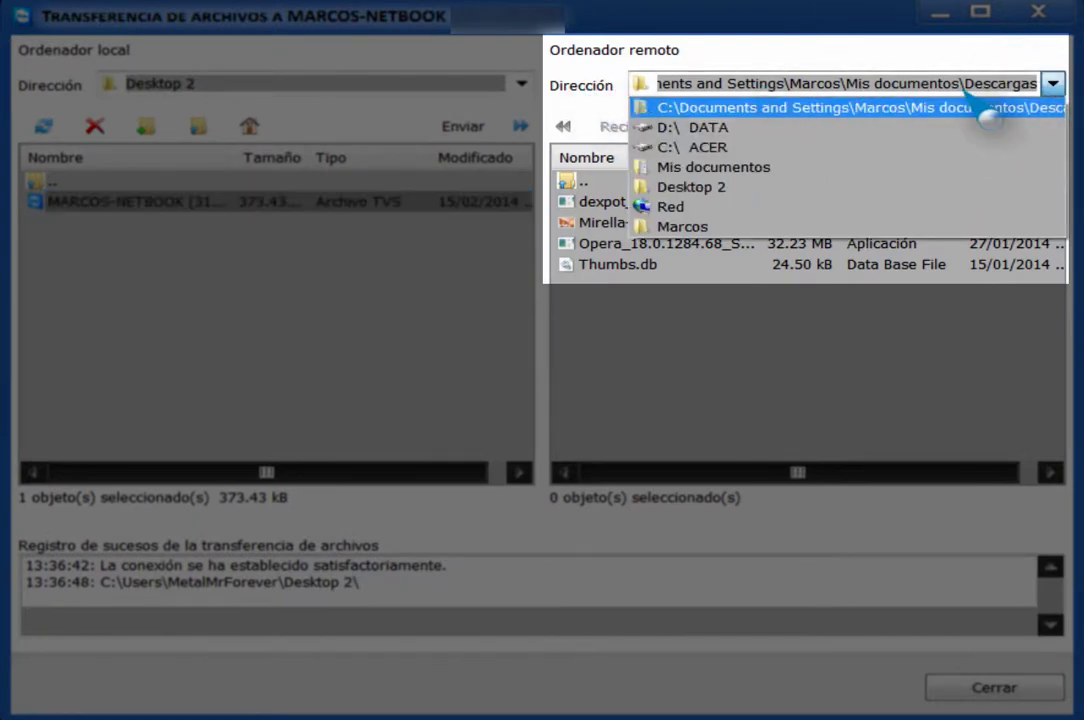
click(1015, 107)
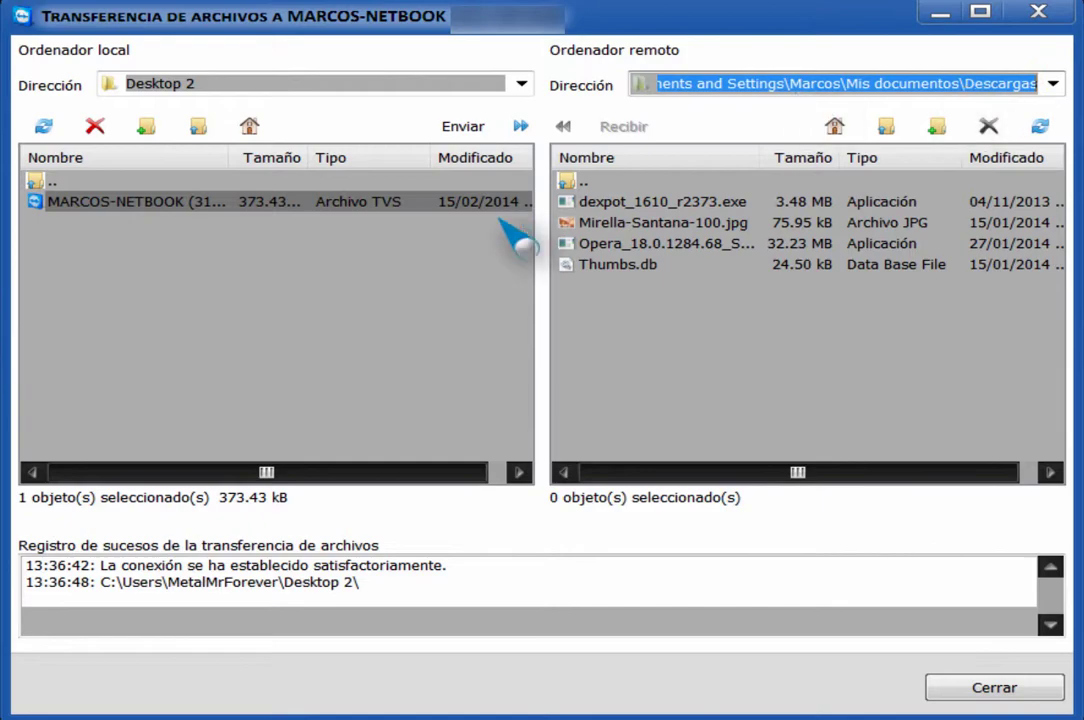
click(104, 208)
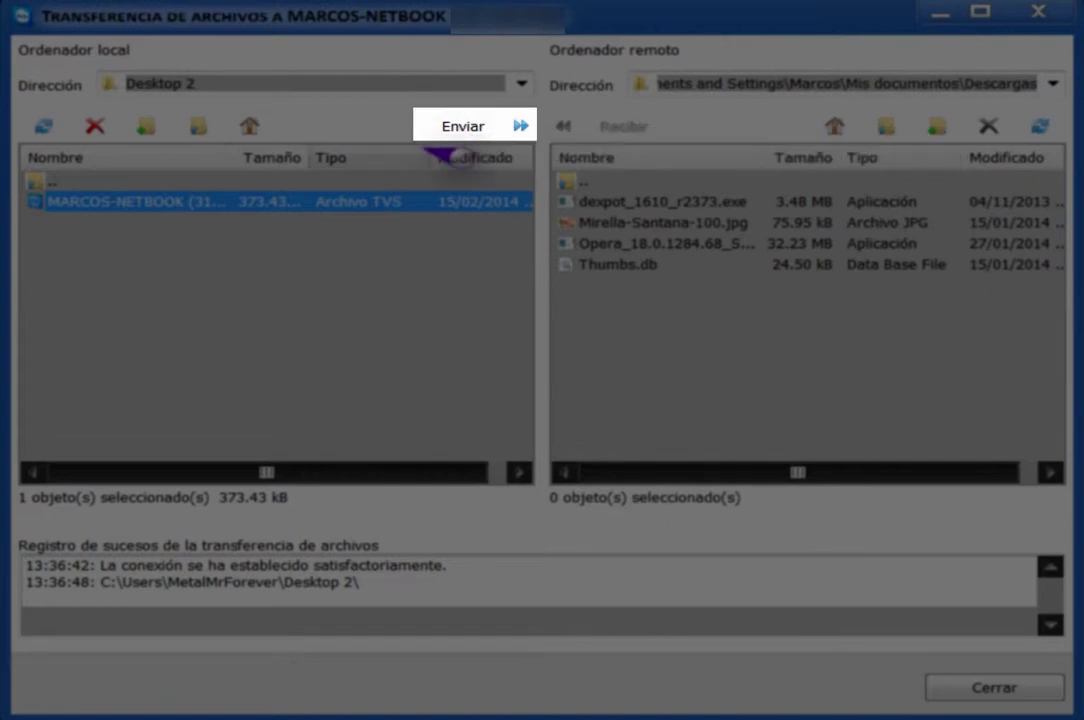
click(490, 129)
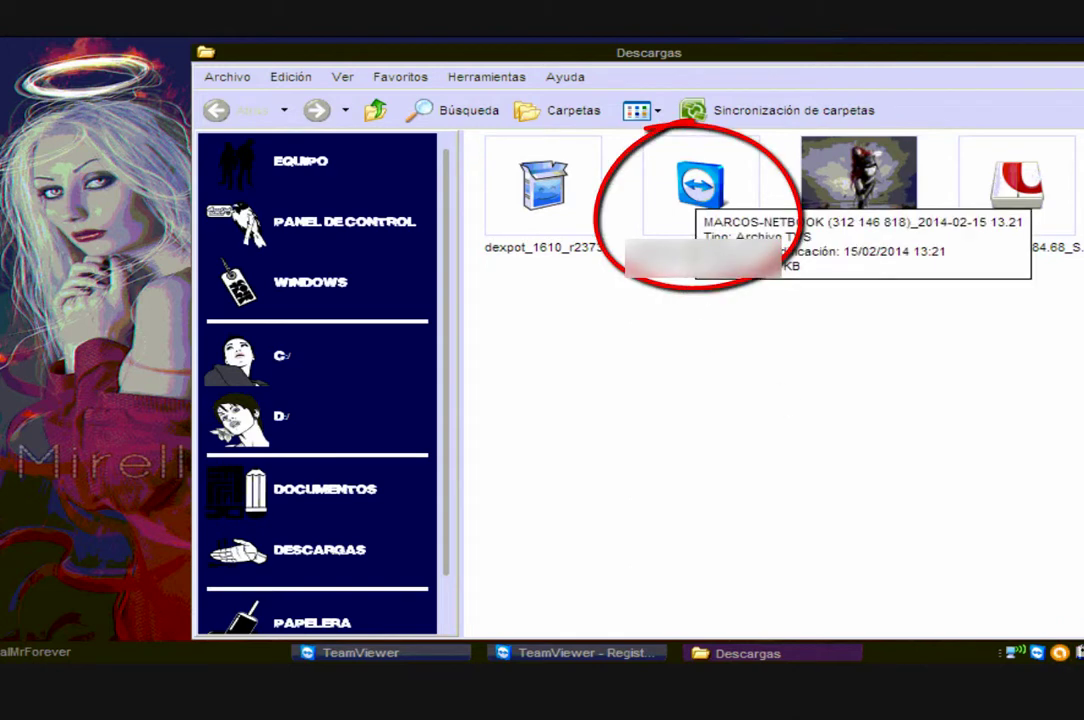
Play the transferred session recording on the remote computer, stop it, and close the player and the Descargas folder
click(697, 220)
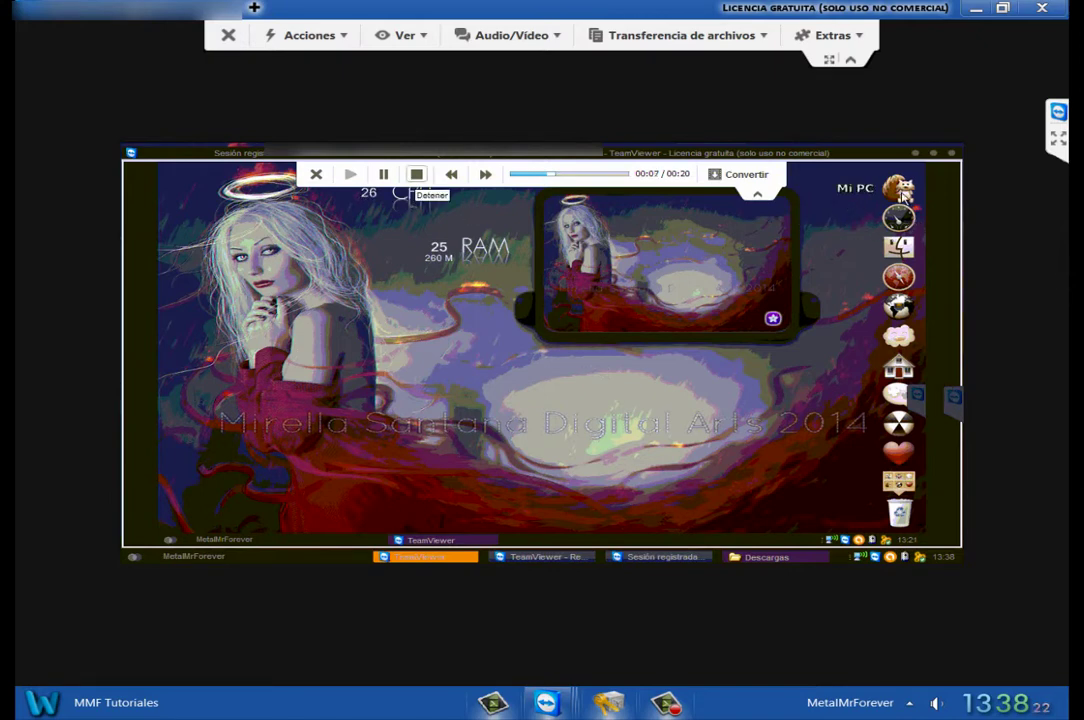
click(416, 174)
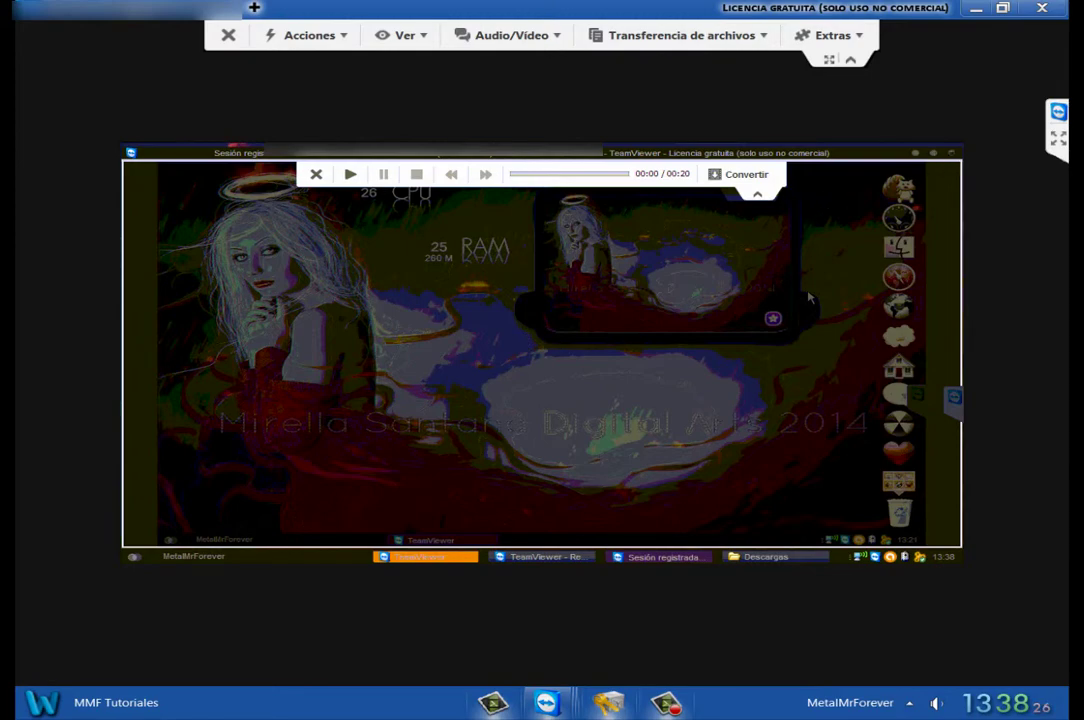
key(alt+F4)
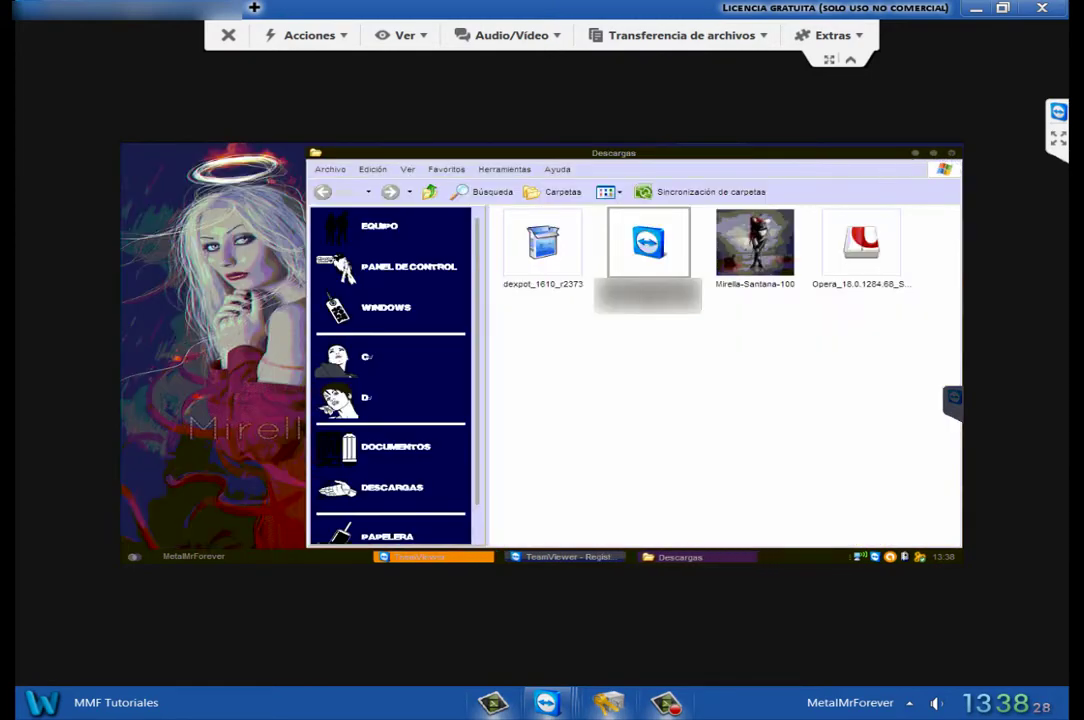
key(alt+F4)
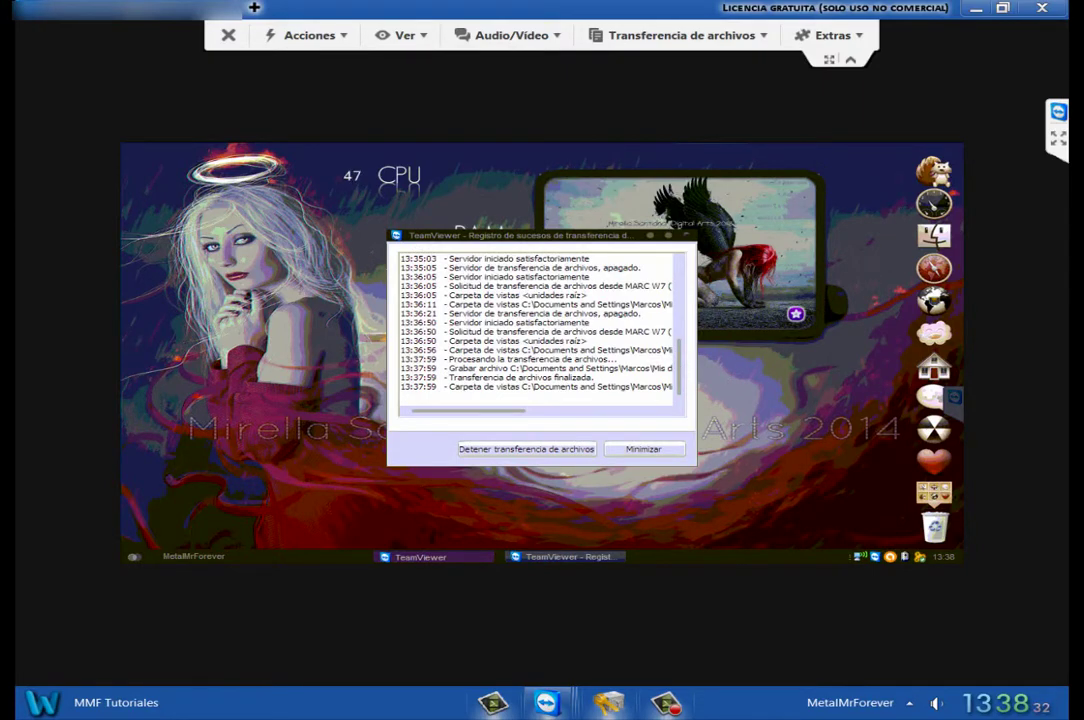
Reopen the file transfer and receive the TVS session recording from the remote Descargas folder into local Desktop 2
click(680, 35)
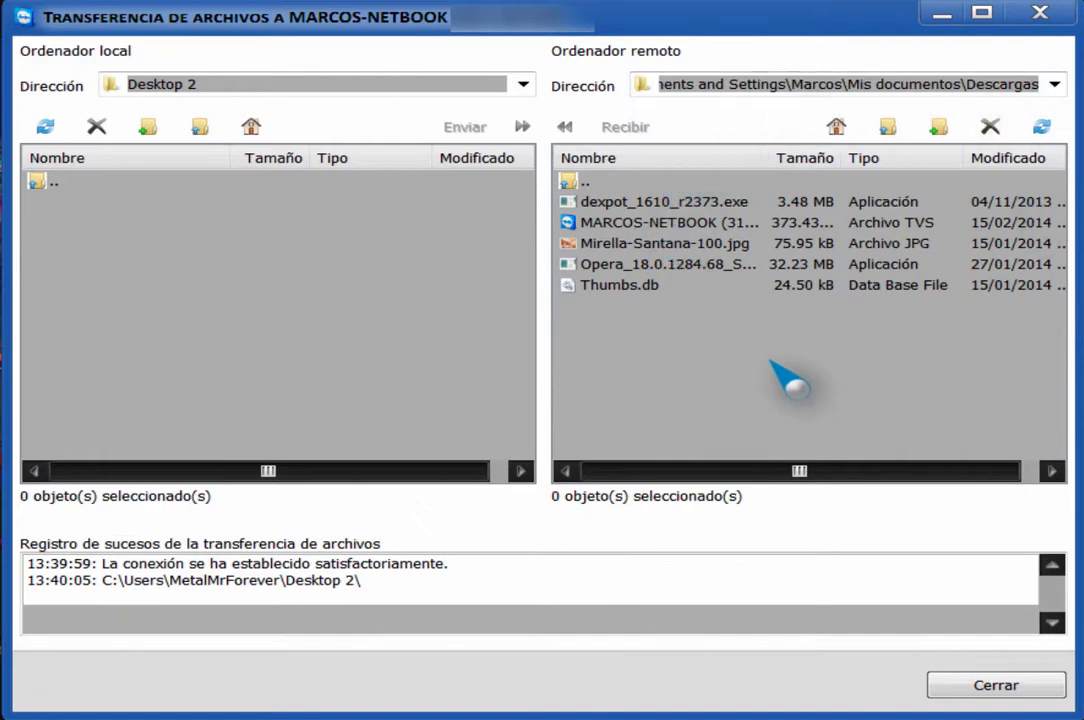
click(634, 225)
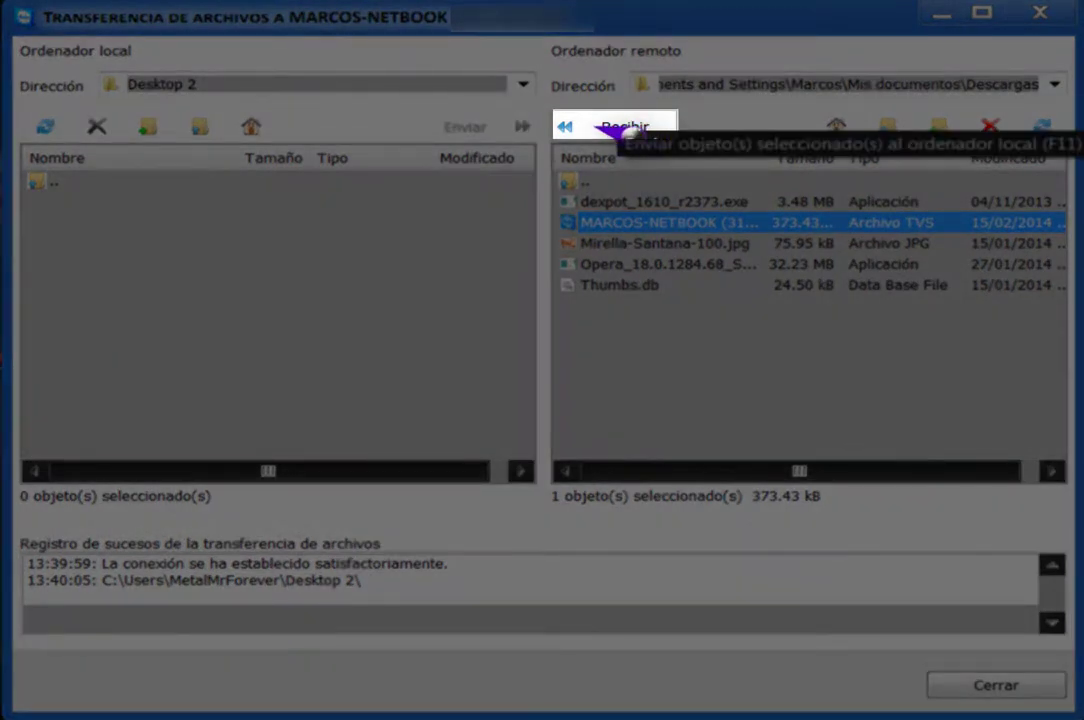
click(608, 128)
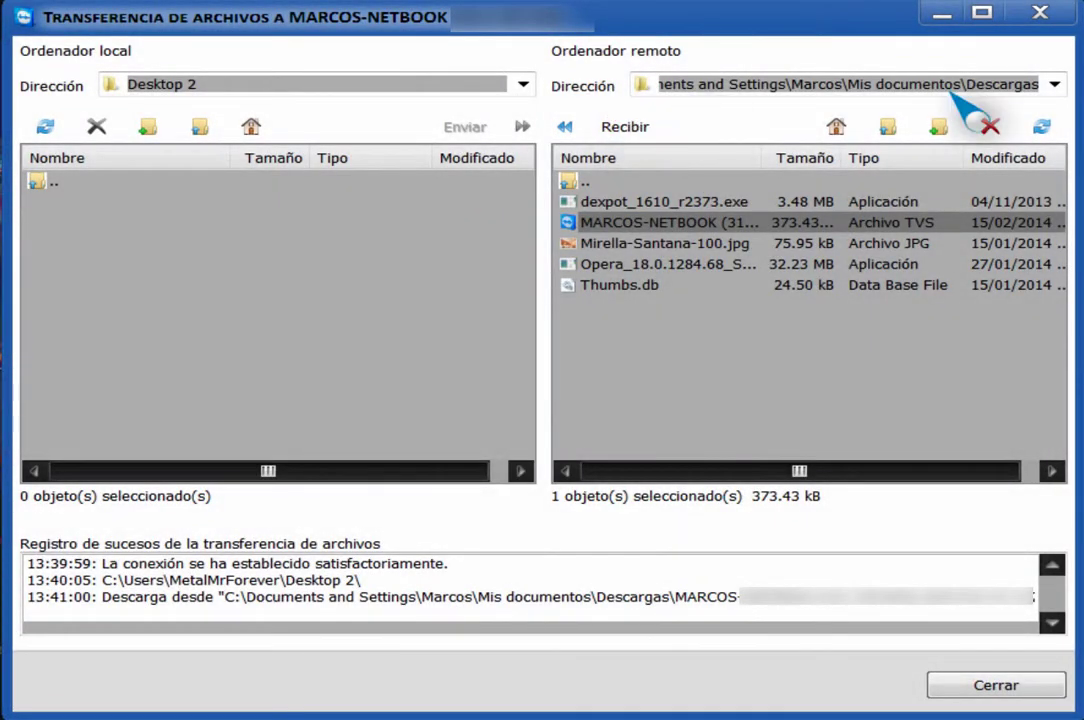
Minimise the file transfer and remote session windows and move the received recording's icon toward the middle of the local desktop
click(941, 14)
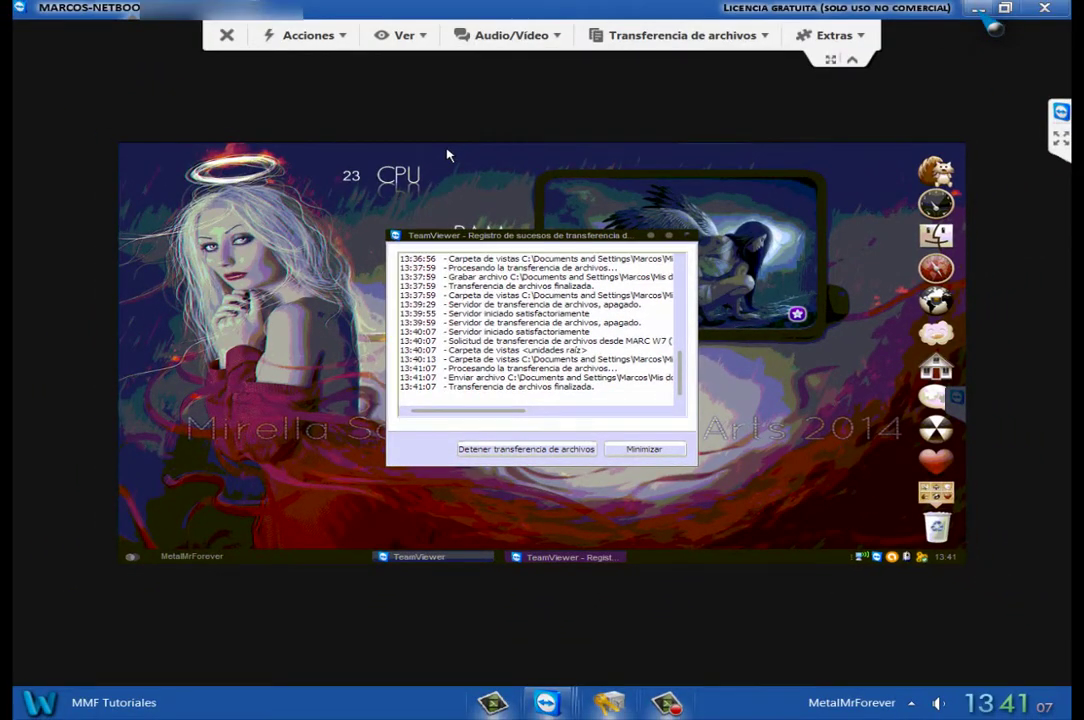
click(980, 12)
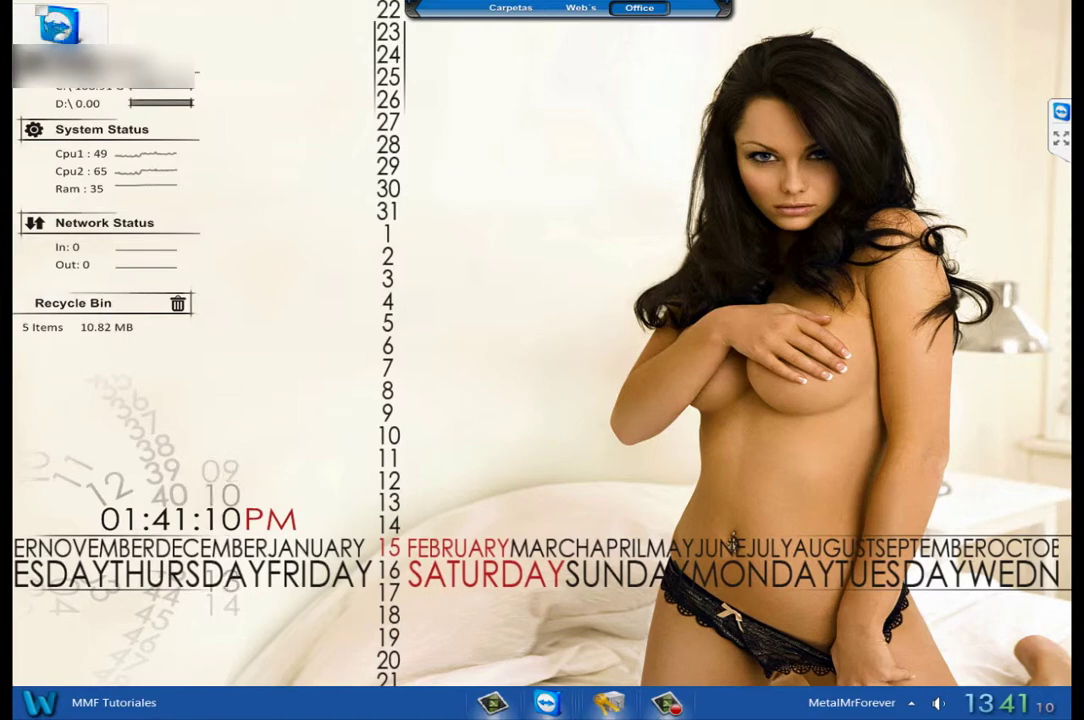
drag(57, 30, 515, 246)
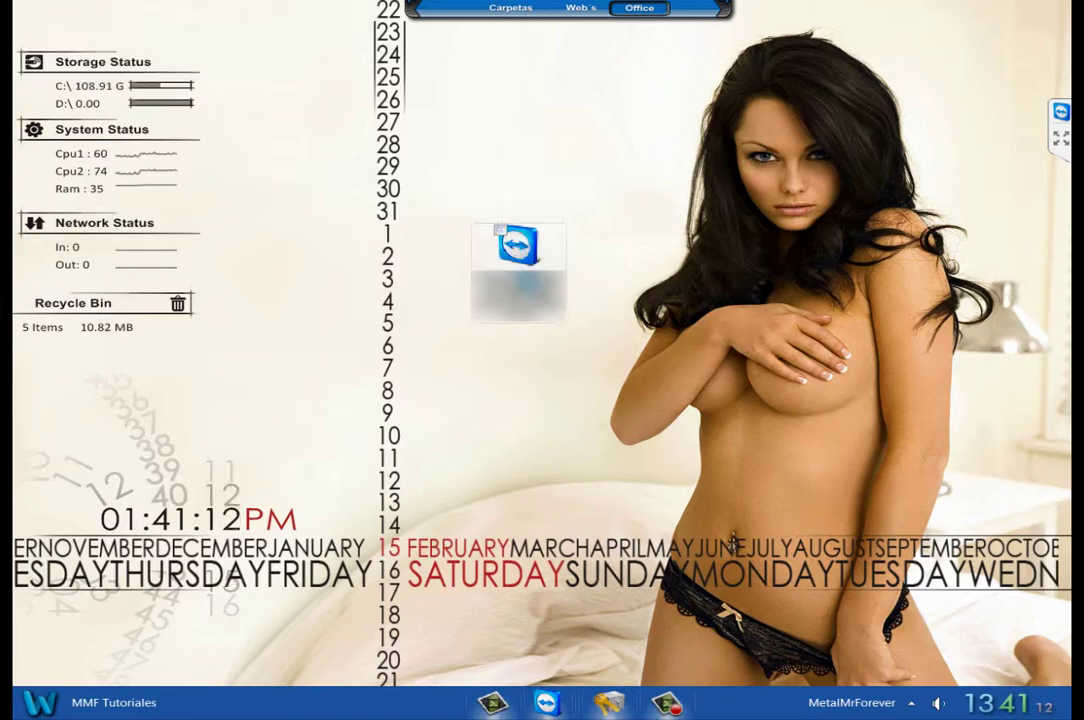
Play the received session recording on the local computer, then stop the playback and close the player
double_click(519, 255)
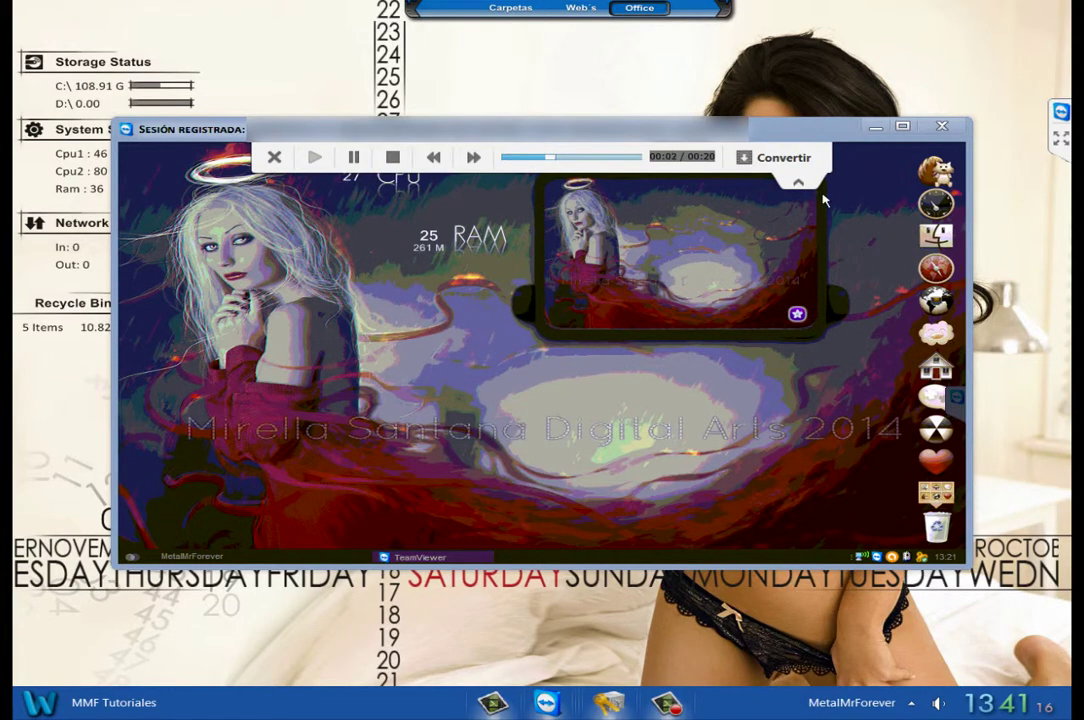
click(403, 161)
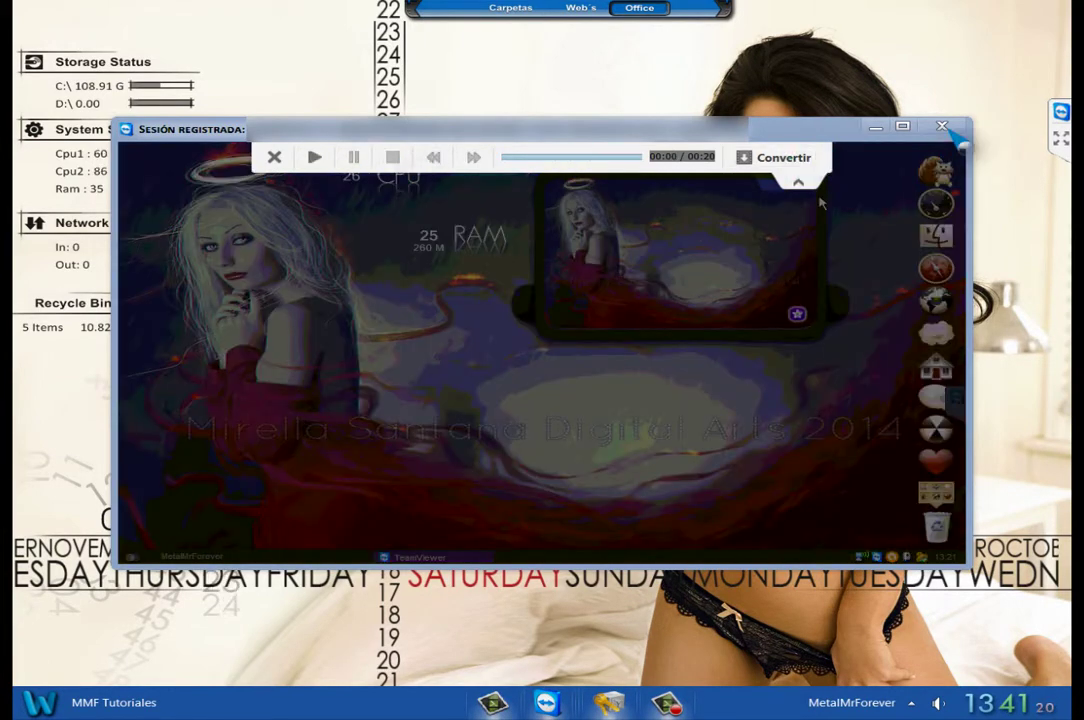
key(alt+F4)
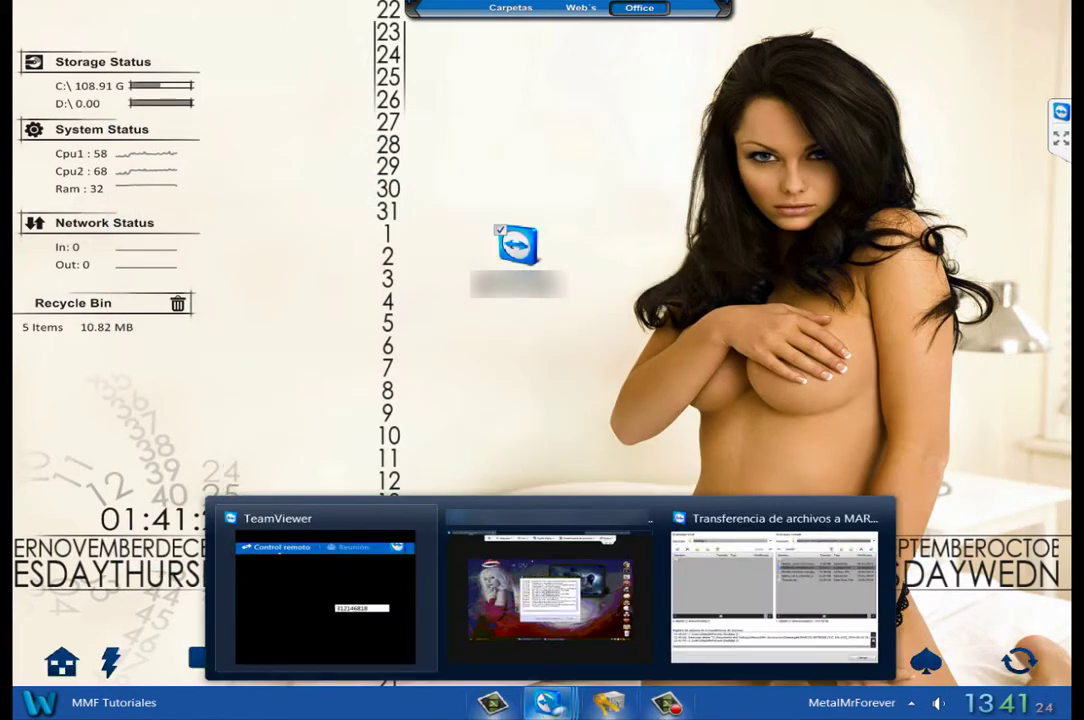
Restore the remote session and file transfer windows, then close the file transfer and its event log on the remote computer
click(564, 645)
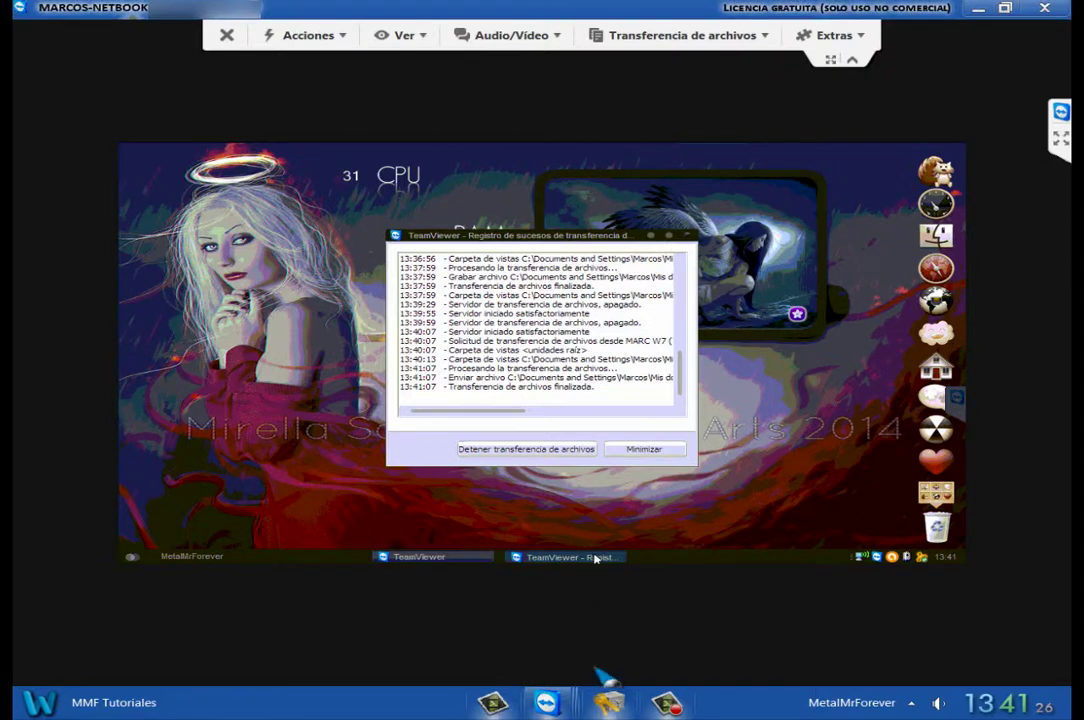
mouse_move(546, 702)
click(752, 637)
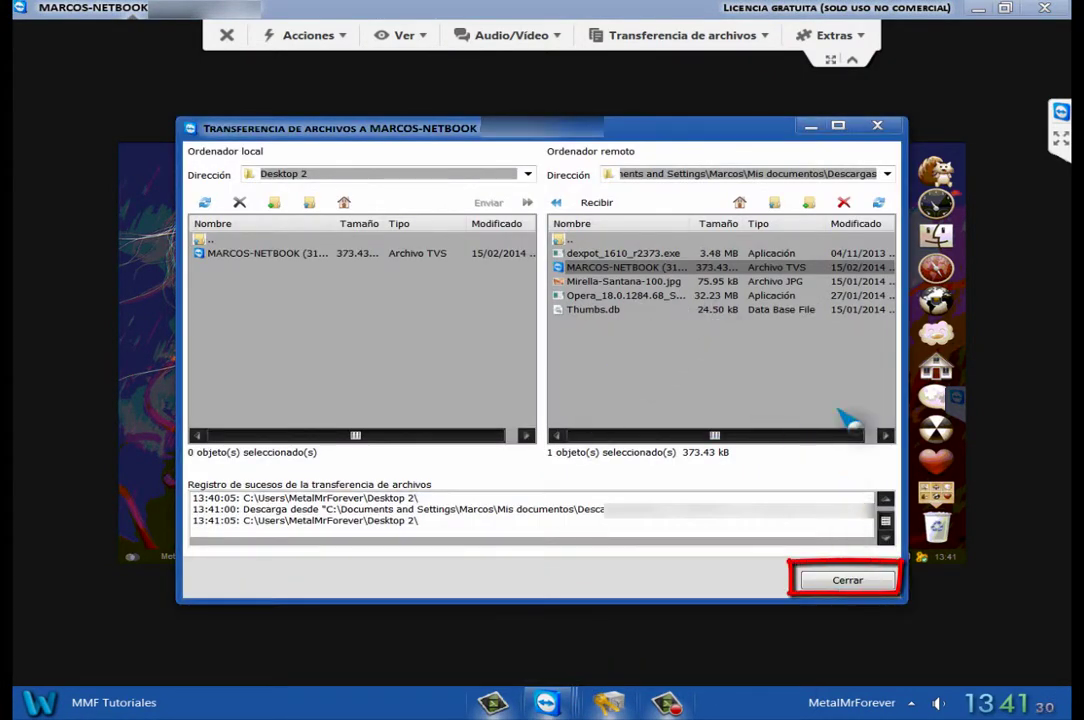
click(847, 580)
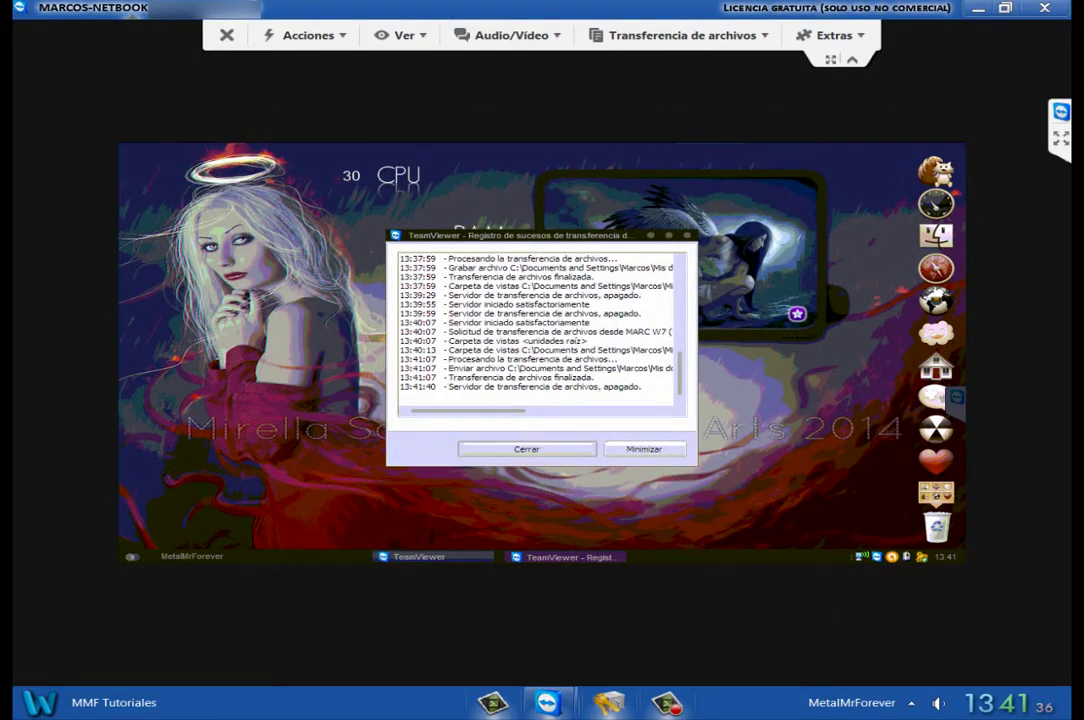
key(Return)
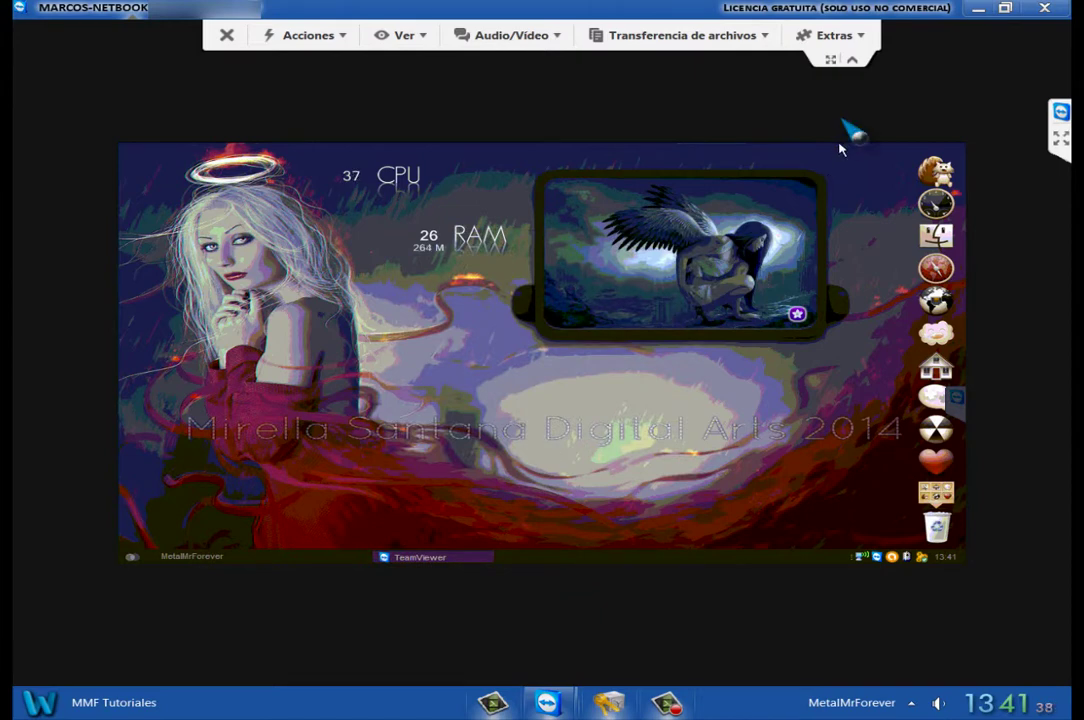
End the remote control session, accept the sponsored-session notice and close the main TeamViewer window
click(228, 36)
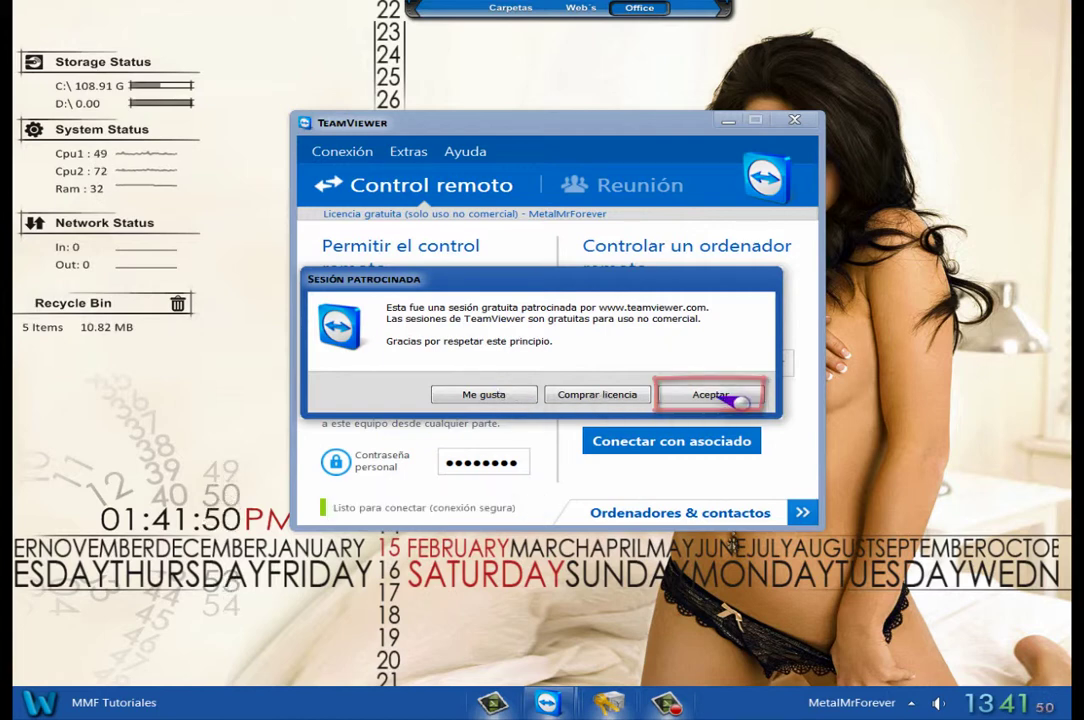
click(730, 397)
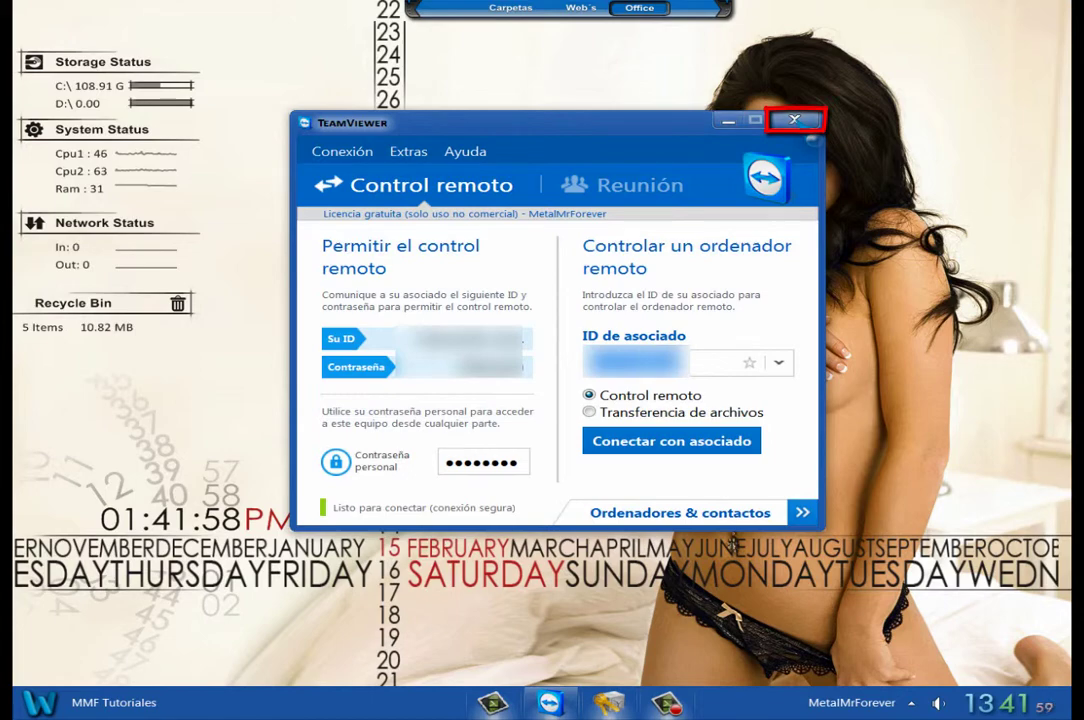
click(794, 120)
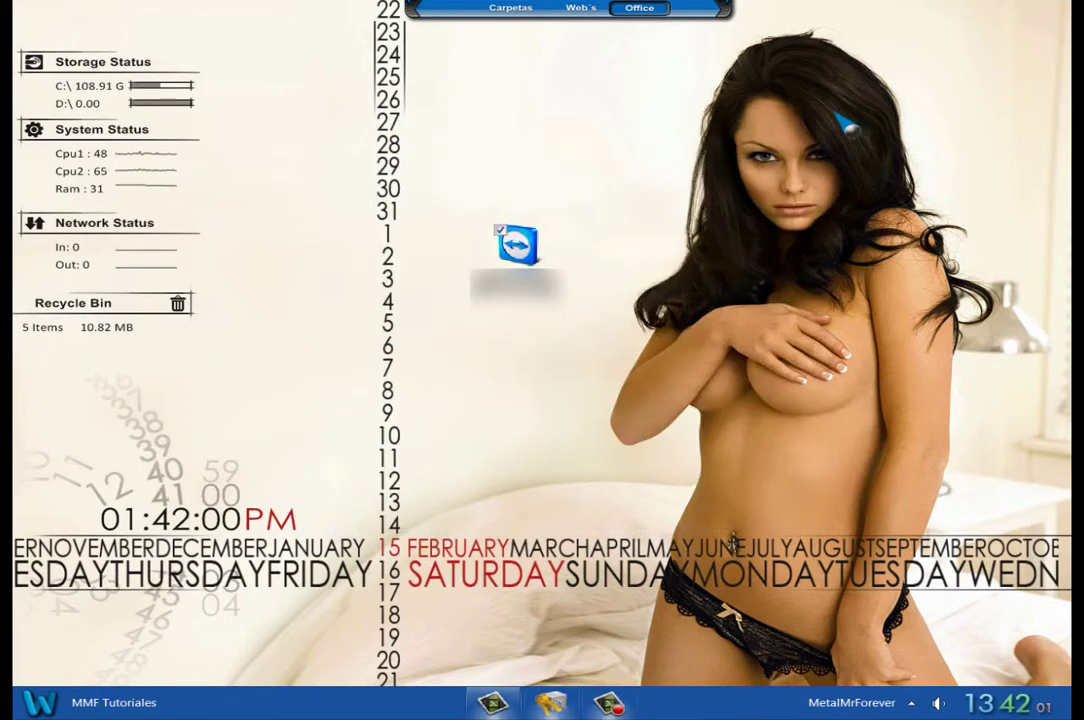
Exit TeamViewer completely so that it no longer runs in the notification area
click(930, 704)
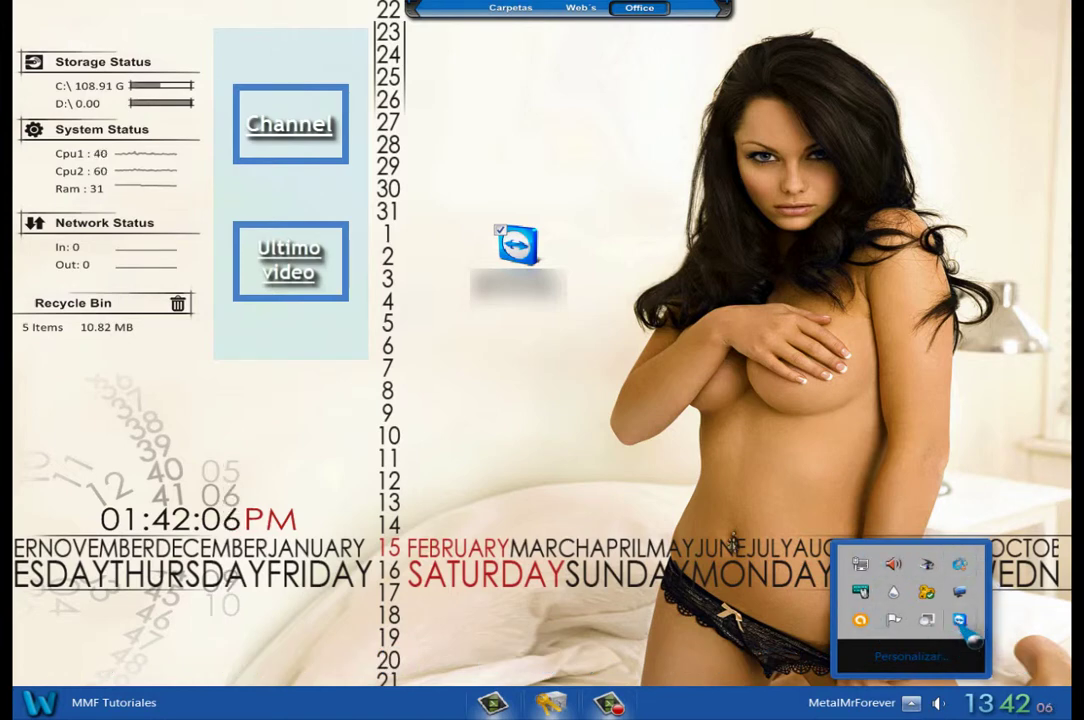
right_click(960, 621)
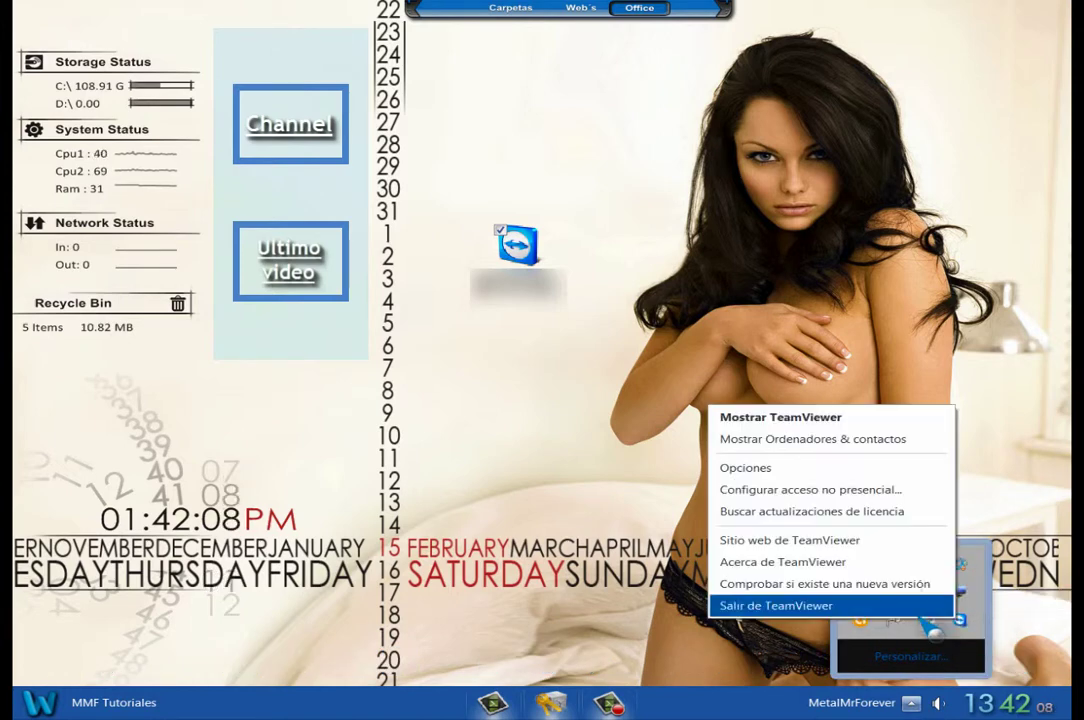
click(819, 606)
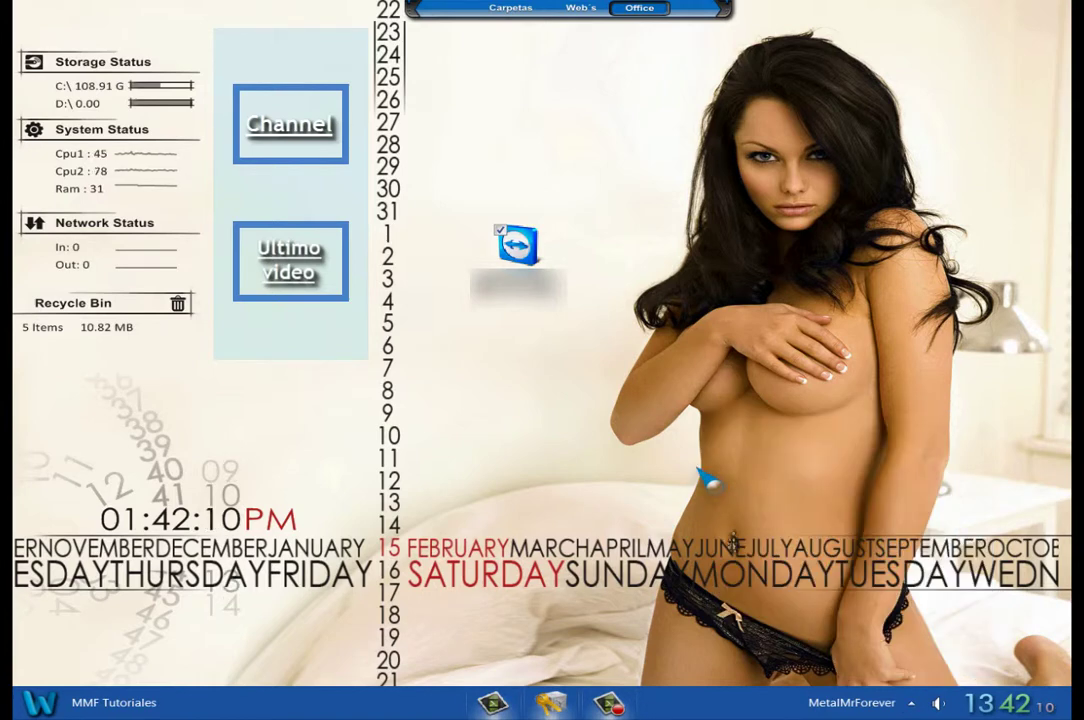
Delete the session recording from the desktop to the Recycle Bin
drag(474, 166, 605, 405)
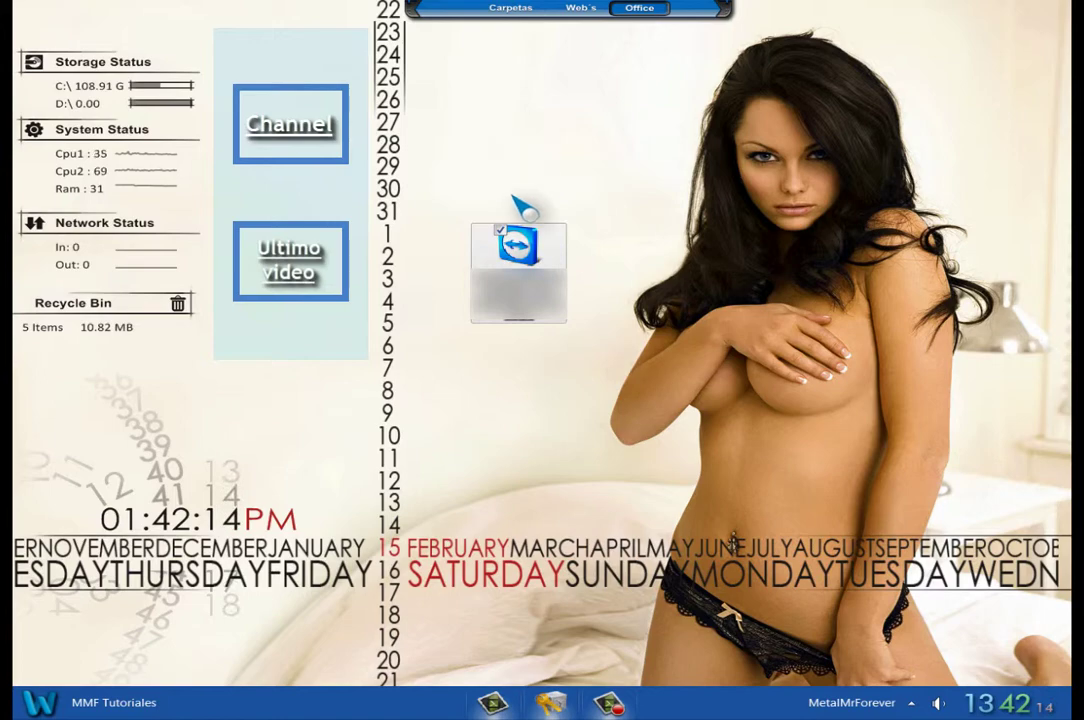
right_click(518, 250)
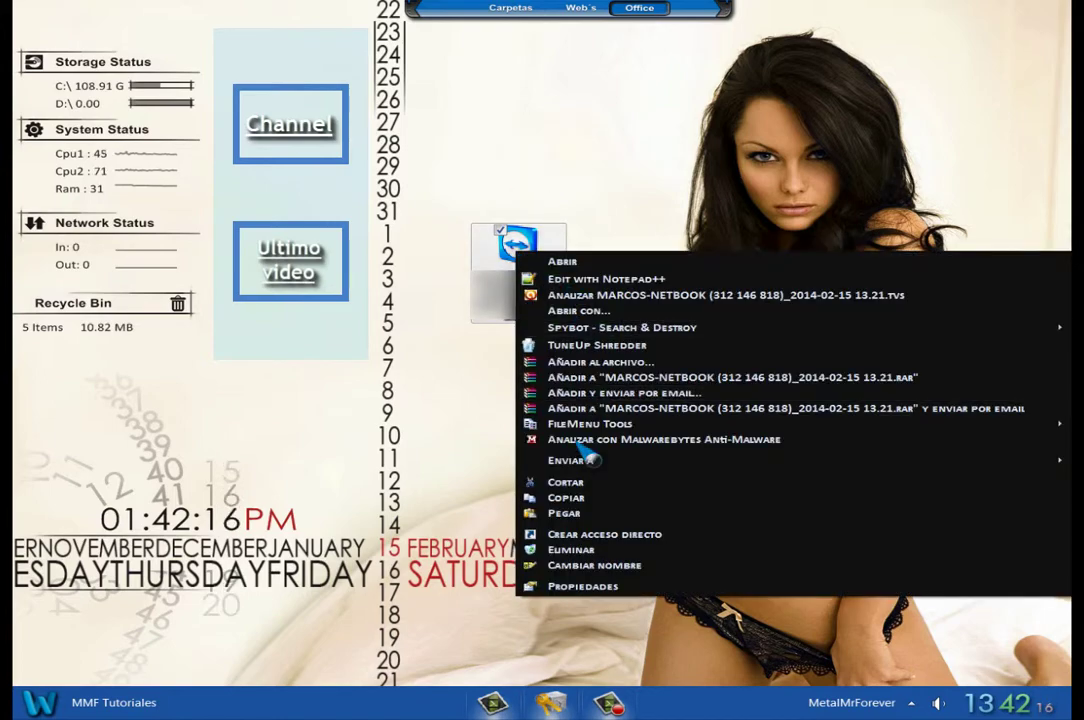
click(565, 549)
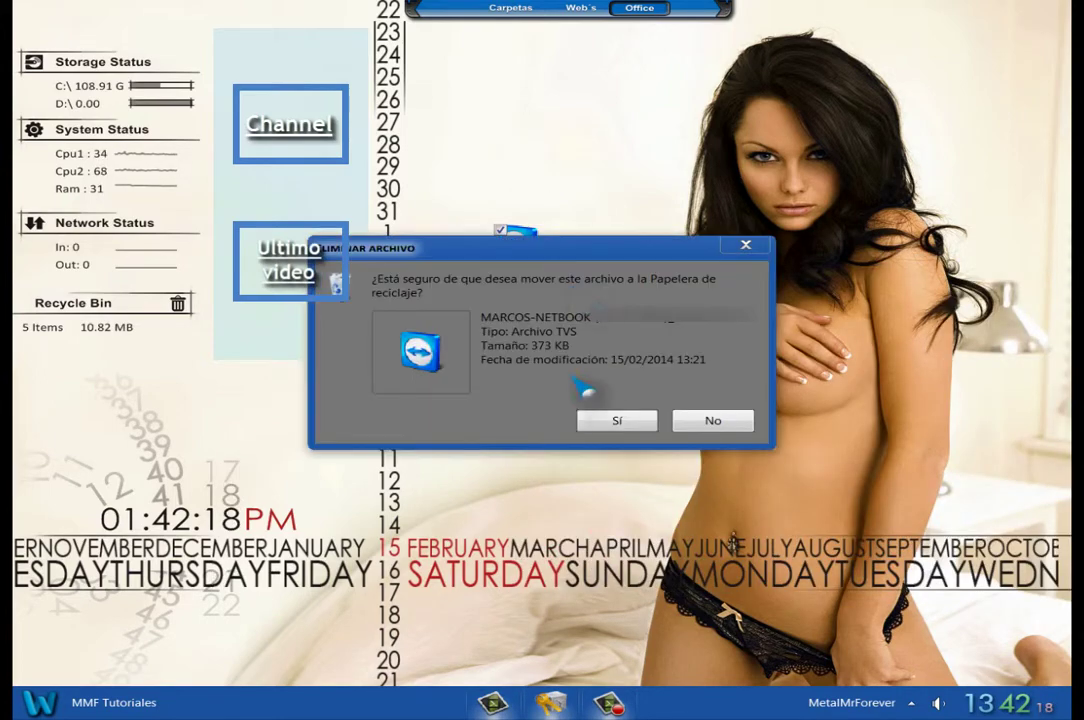
click(624, 424)
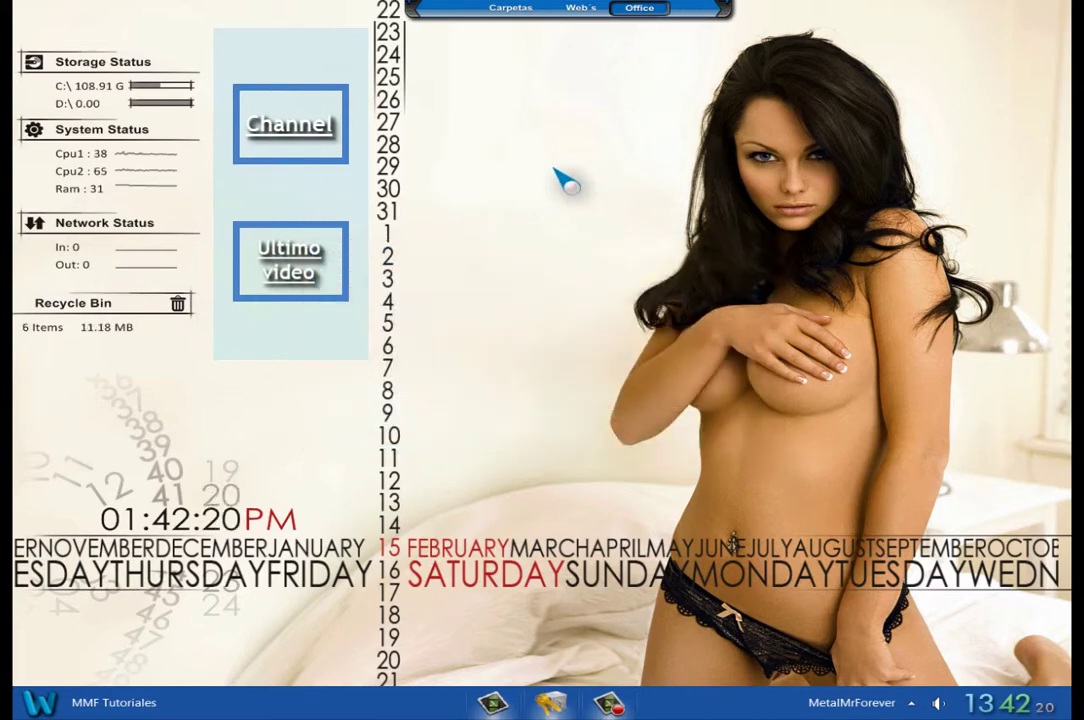